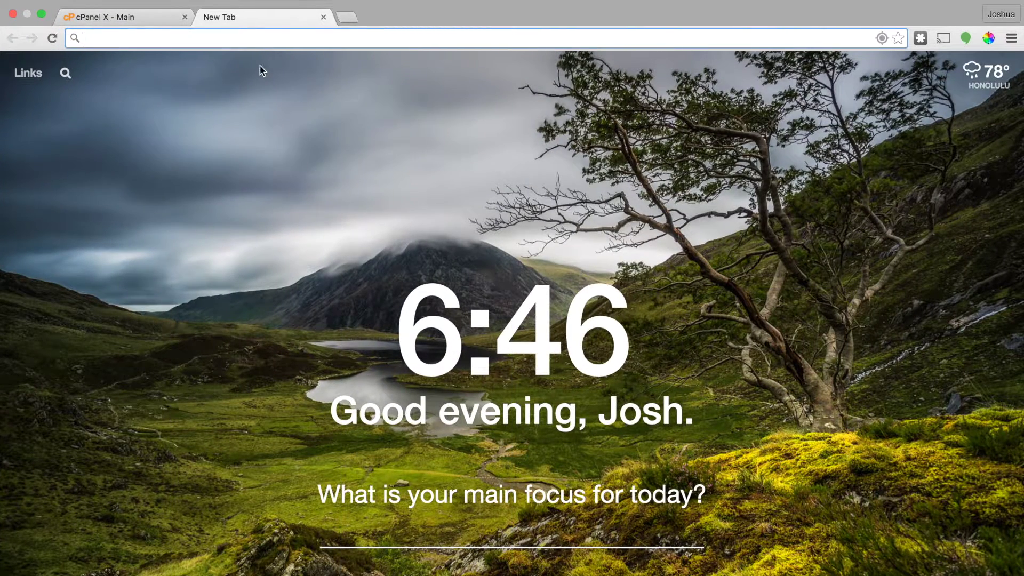
Go back to the cPanel X home tab and open FTP Accounts under Files
key("ctrl+shift+Tab")
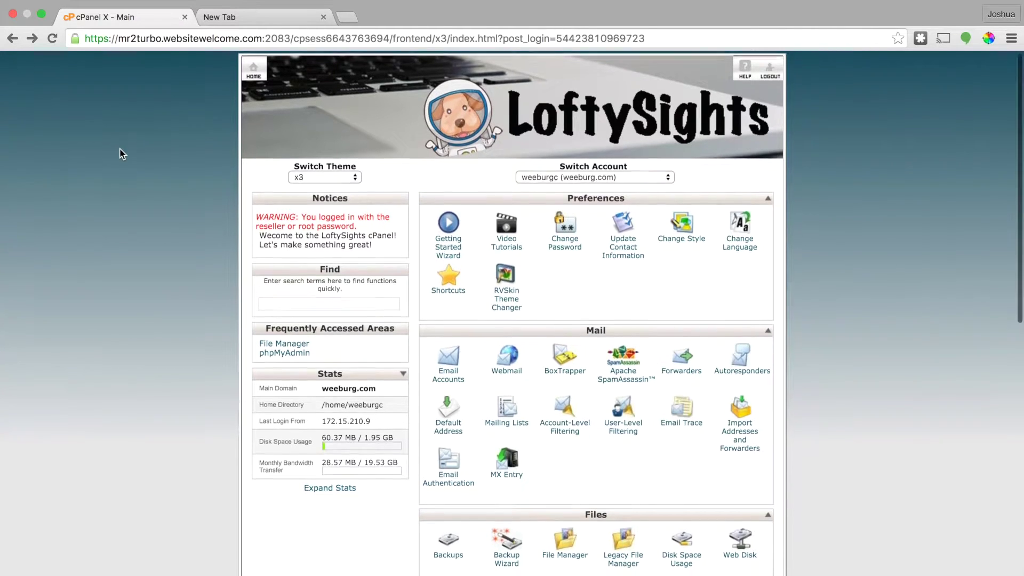
scroll(120, 148, "down", 2)
scroll(119, 153, "down", 1)
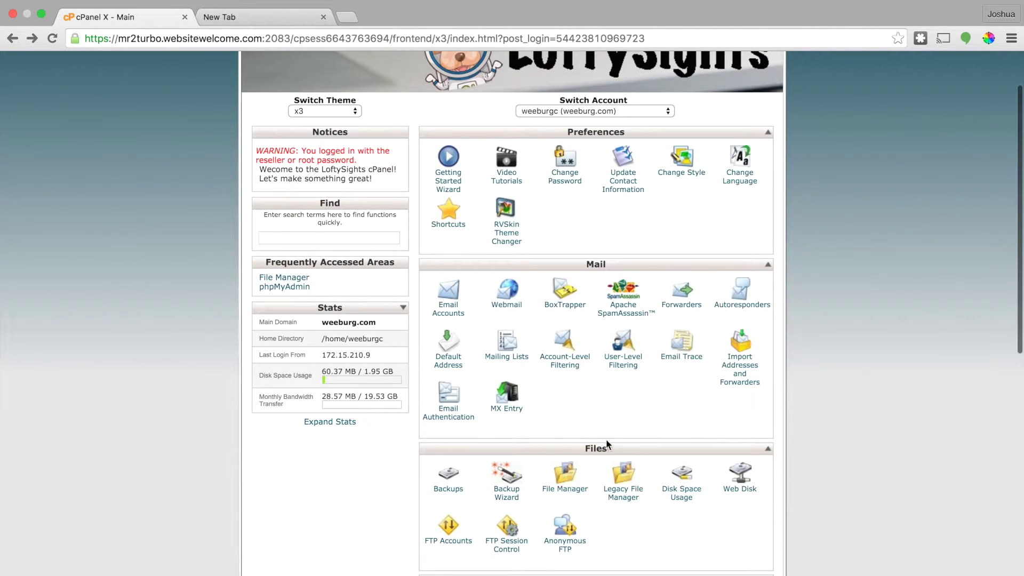
left_click(449, 548)
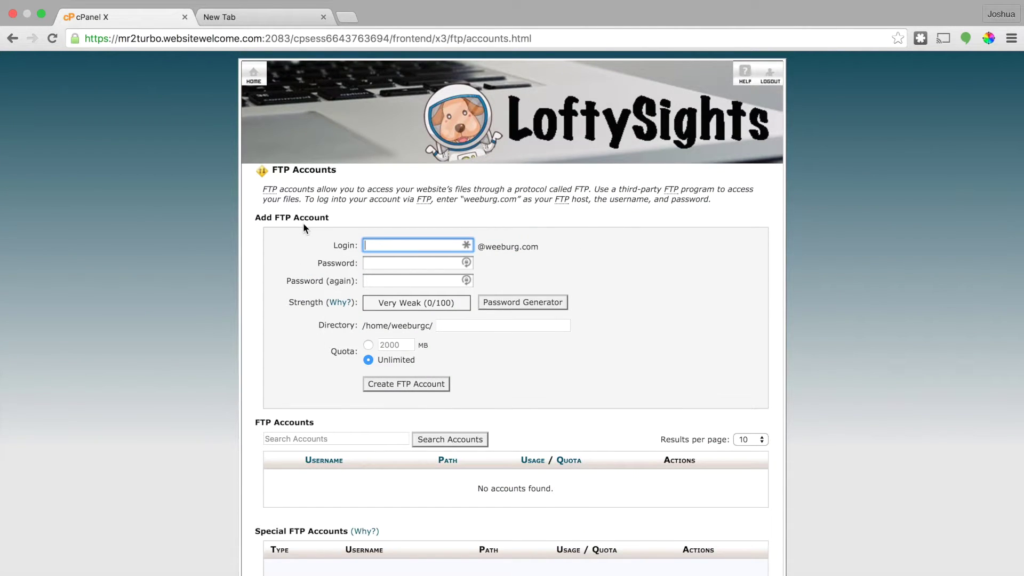
type("test")
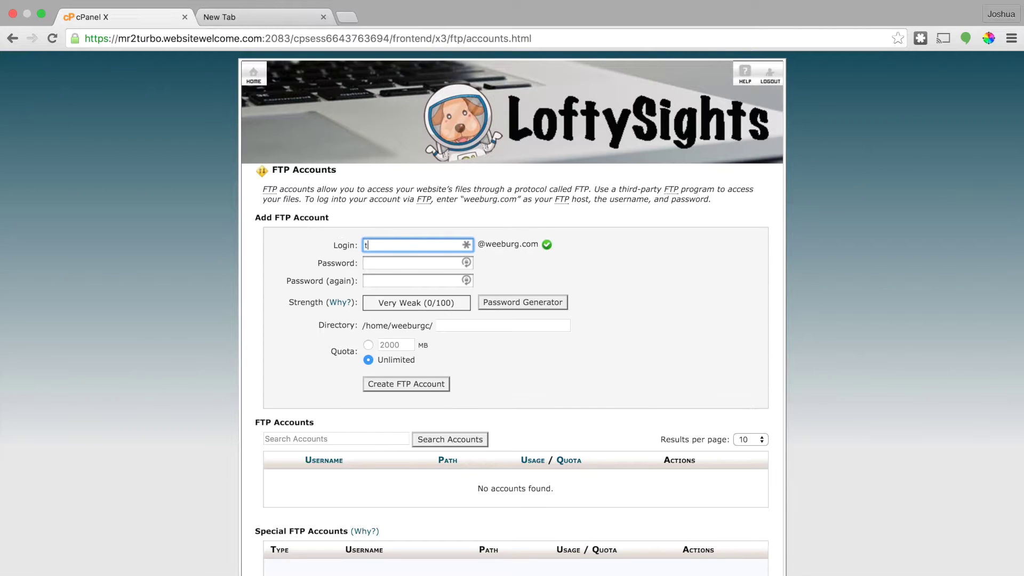
With login 'test' entered, generate a strong random password in the Password Generator
left_click(414, 263)
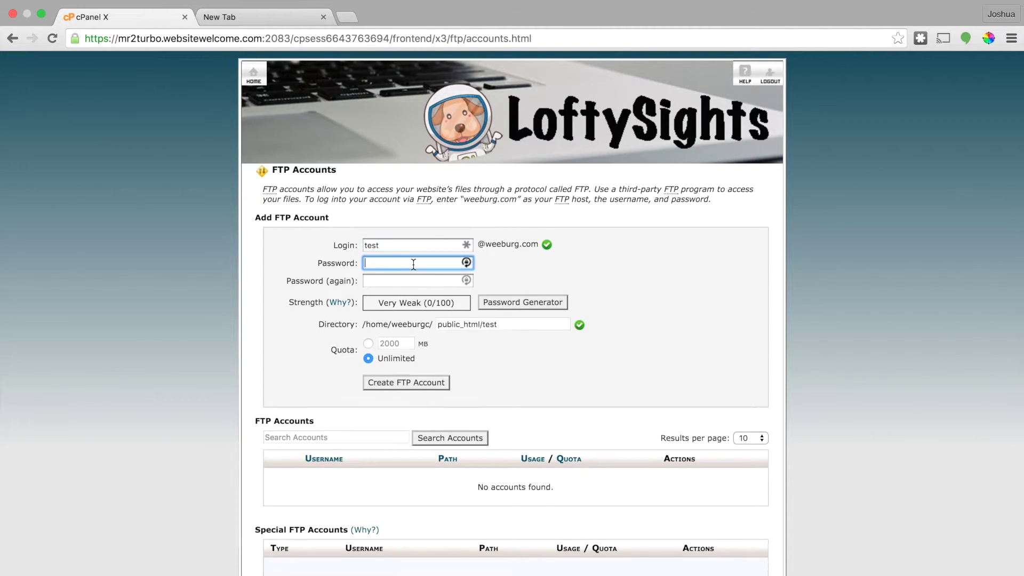
left_click(510, 304)
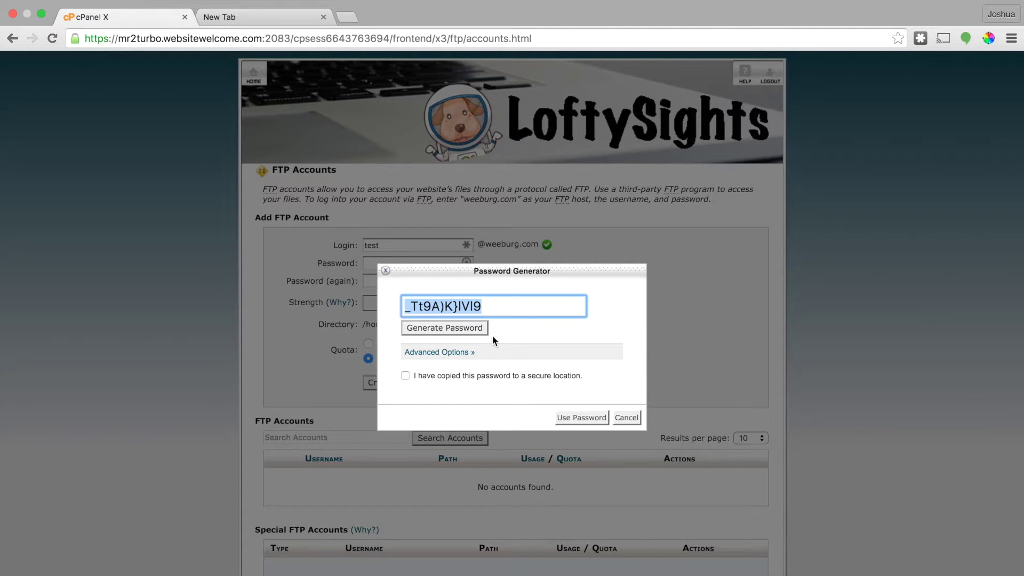
Confirm the generated password was copied and apply it to both password fields
left_click(406, 376)
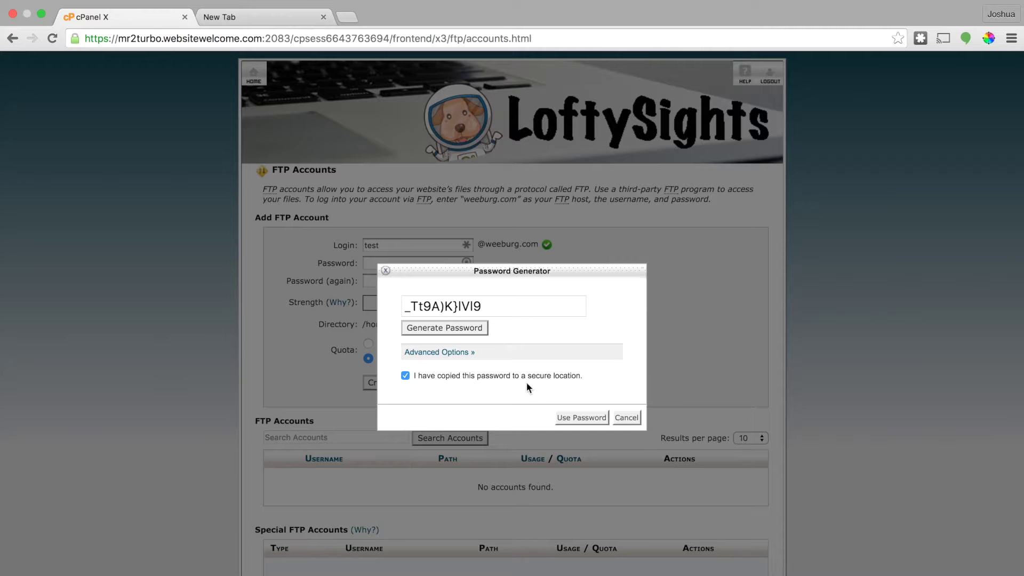
left_click(582, 417)
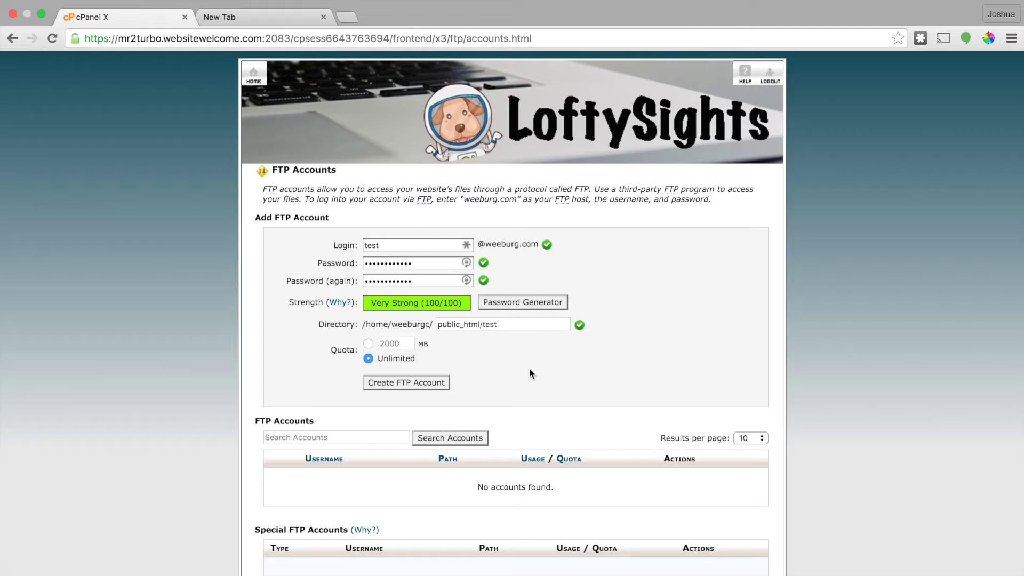
left_click(496, 324)
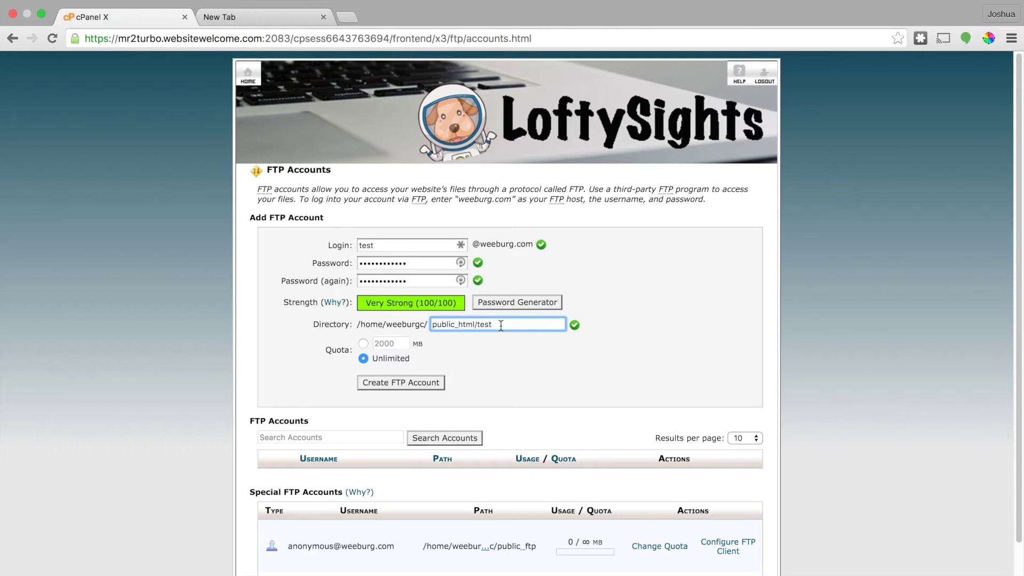
key("BackSpace")
key("BackSpace")
key("BackSpace")
key("BackSpace")
left_click(399, 383)
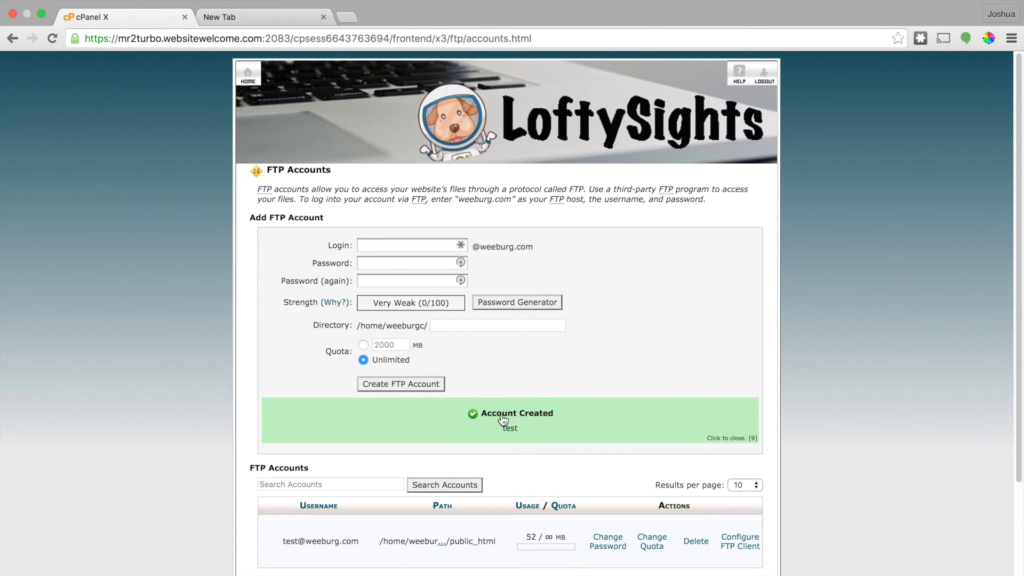
left_click(519, 431)
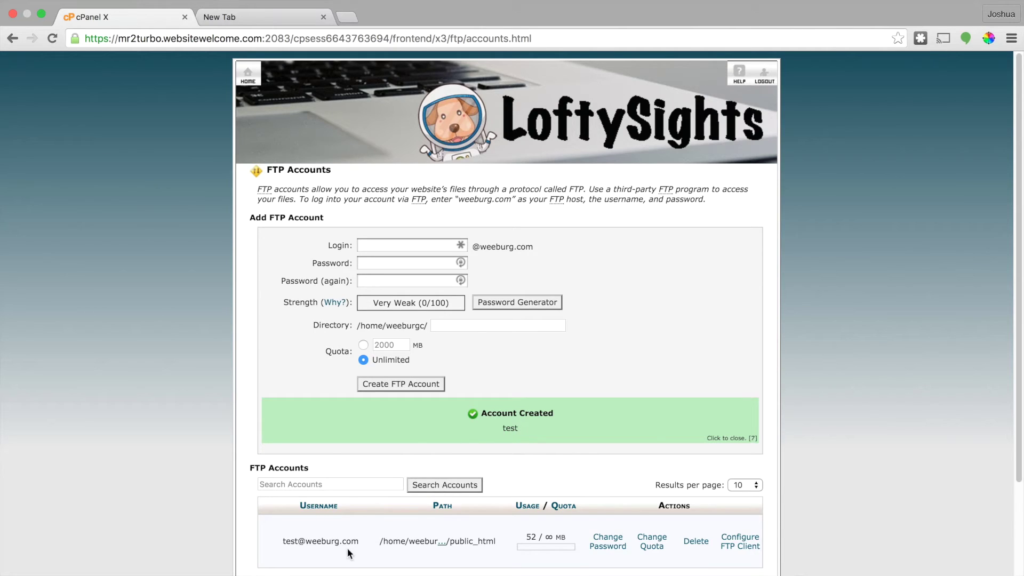